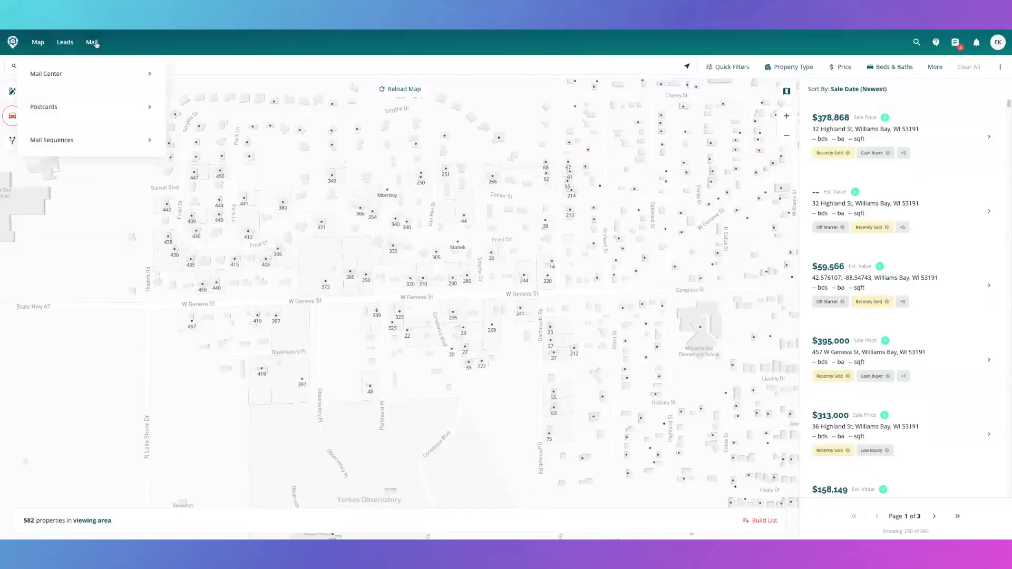
Step: Go from the property map to the Mail Center page
click(91, 79)
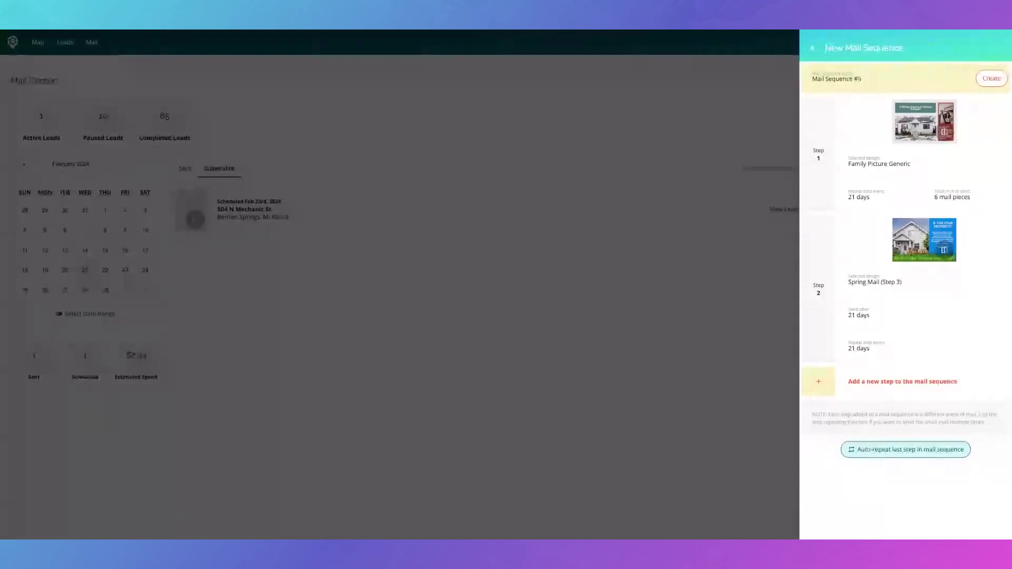
Step: Replace the default sequence name with 'Detroit Market Absentee Owner Sequence'
triple_click(852, 80)
text(Detroit Market Absentee Owner)
click(924, 121)
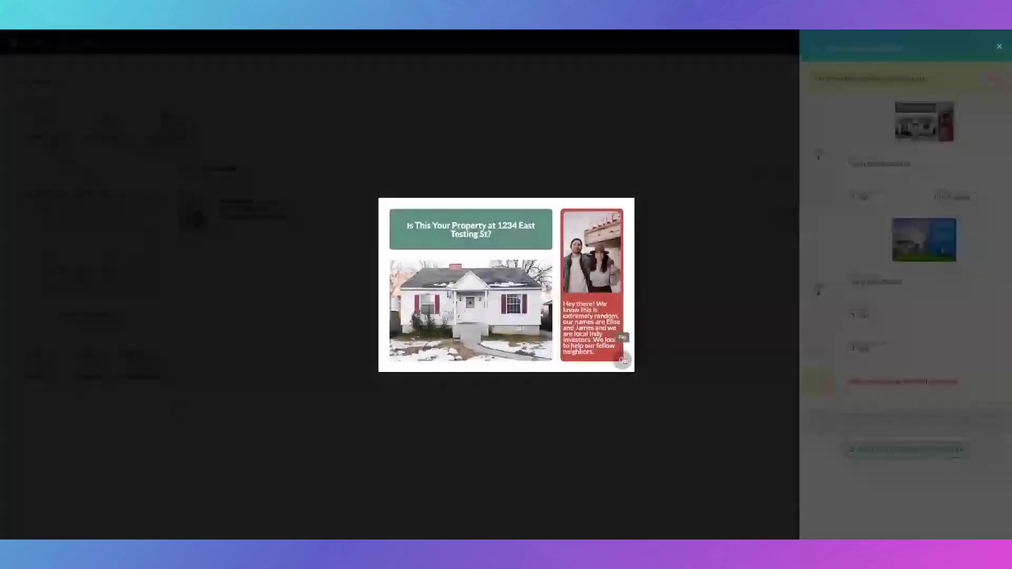
click(623, 361)
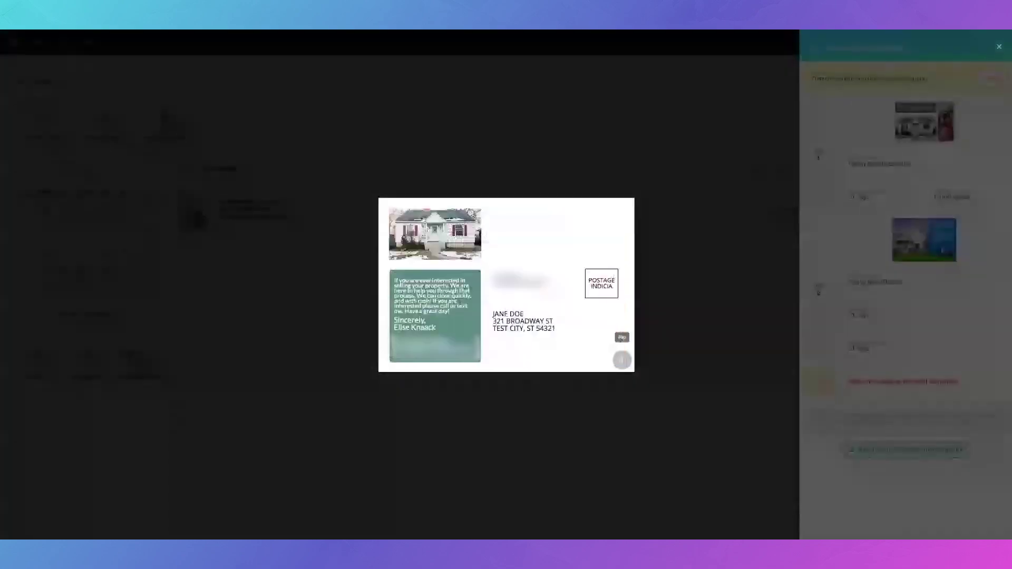
key(Escape)
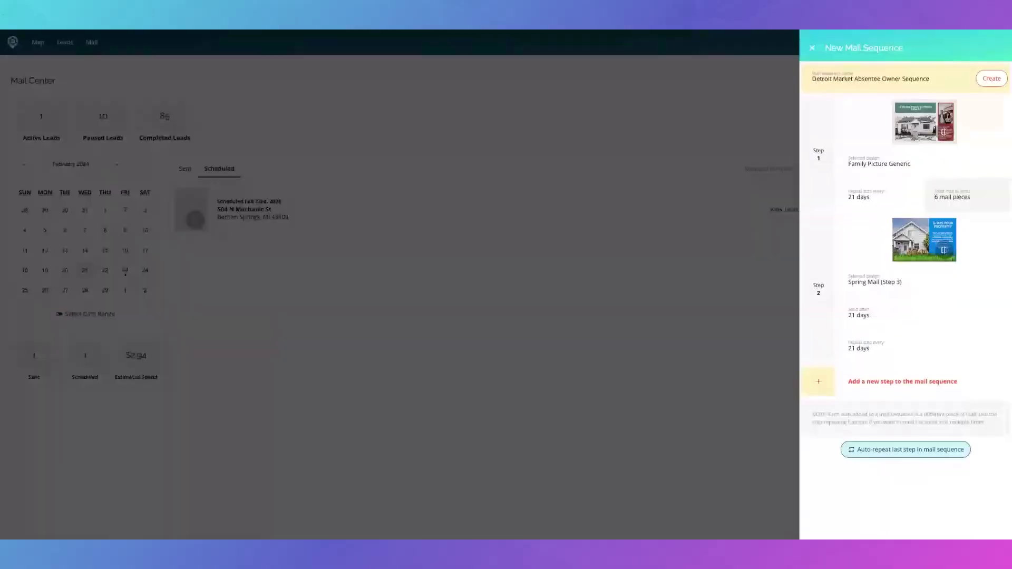
Step: Make Step 1 (Family Picture Generic) send 1 mail piece, leaving the repeat at 21 days
click(976, 200)
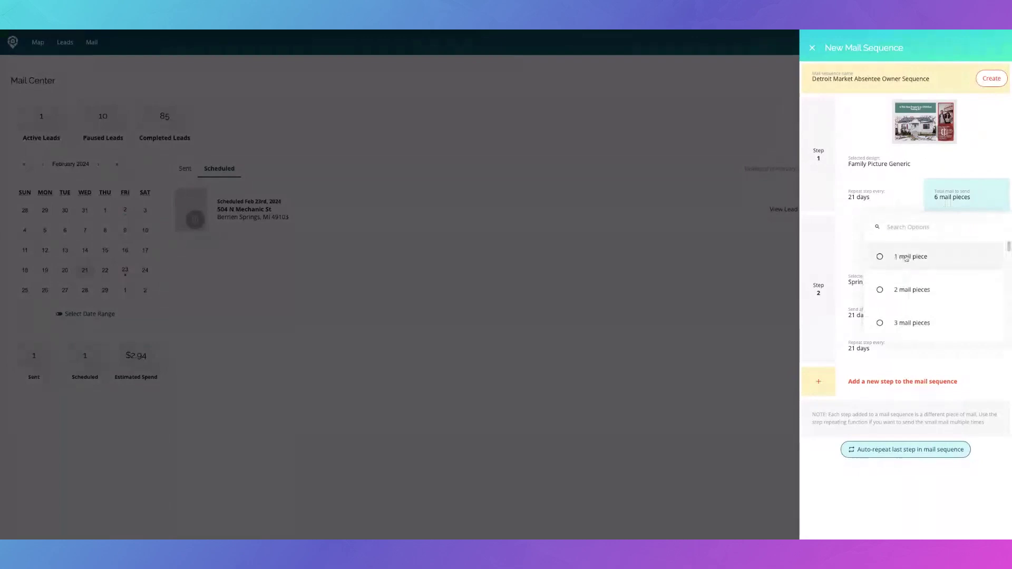
click(906, 258)
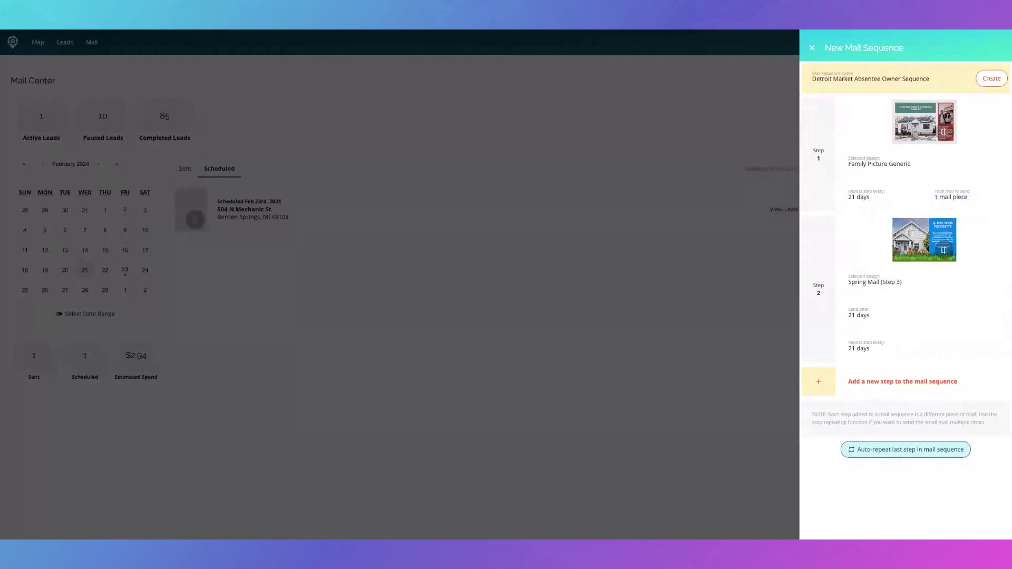
click(861, 204)
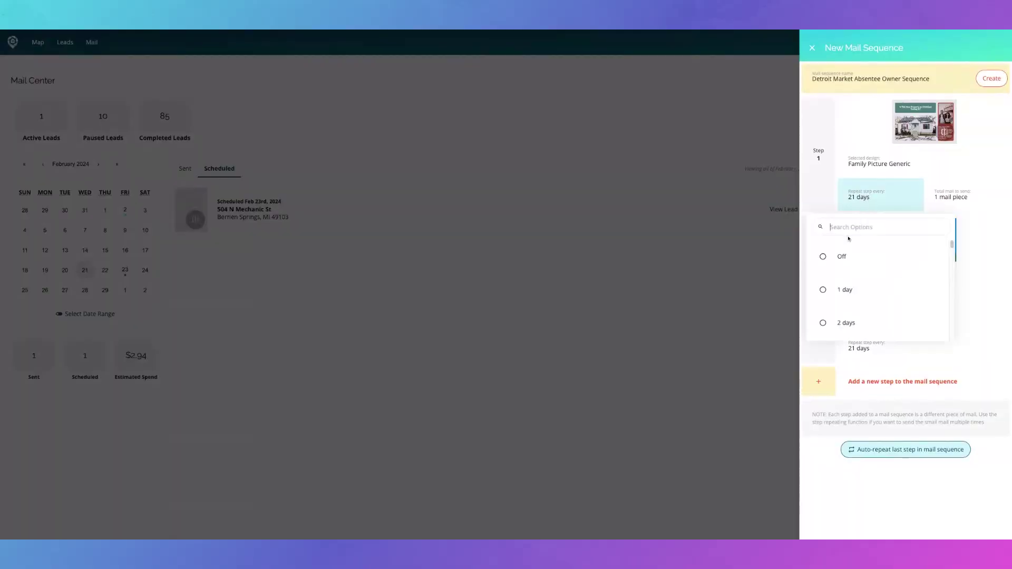
scroll(853, 274, down, 8)
click(871, 196)
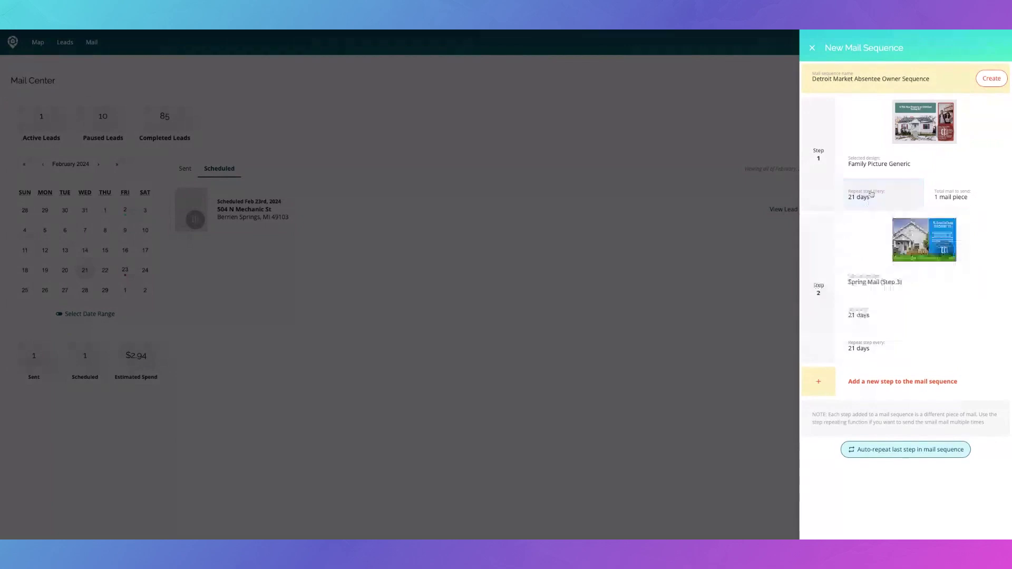
Step: Change Step 2's selected design to Ballpoint #1
click(879, 281)
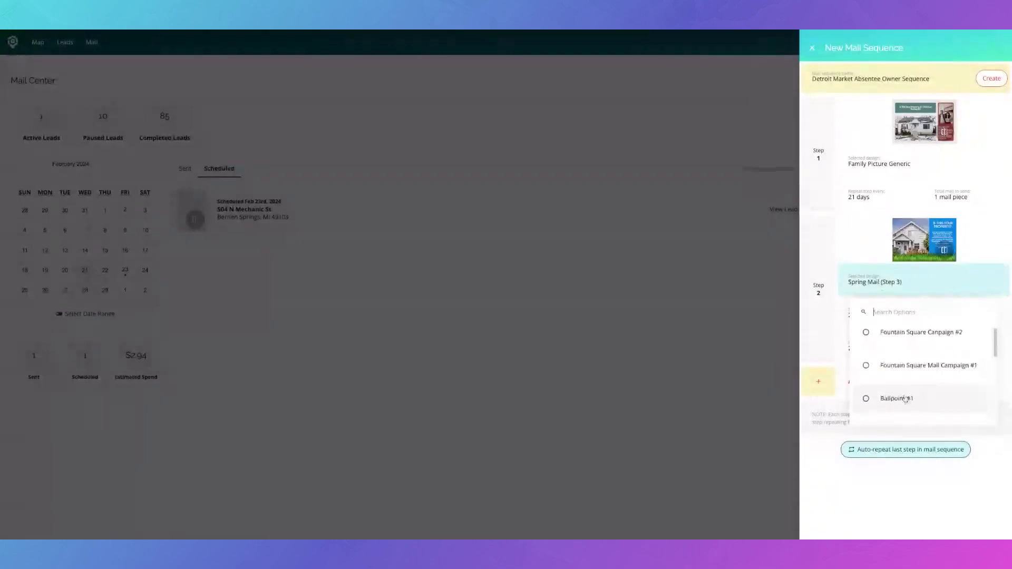
click(888, 398)
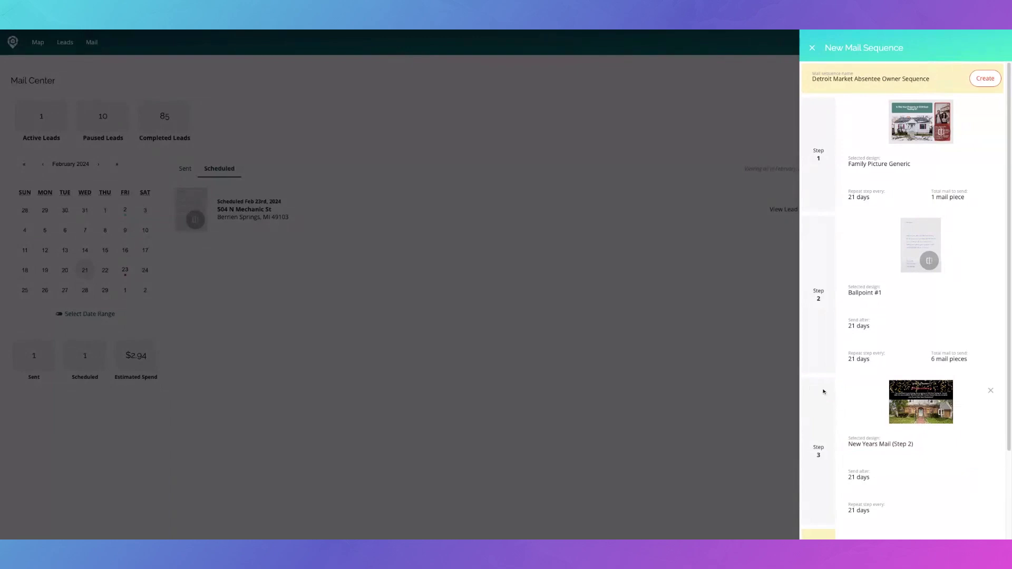
Step: Set Step 2 to 1 mail piece and give Step 3 the Spring Mail (Step 3) design
click(951, 359)
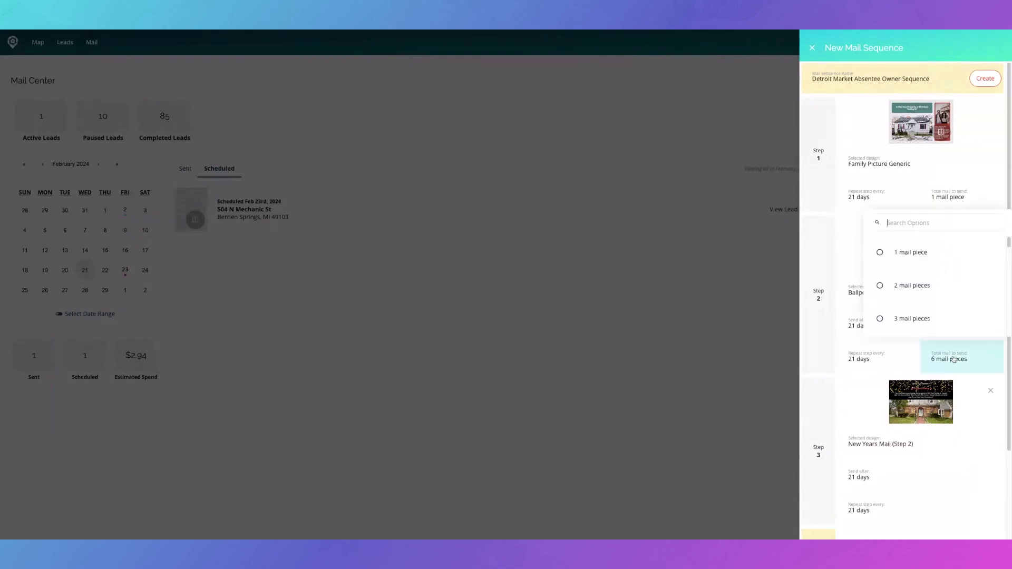
click(883, 252)
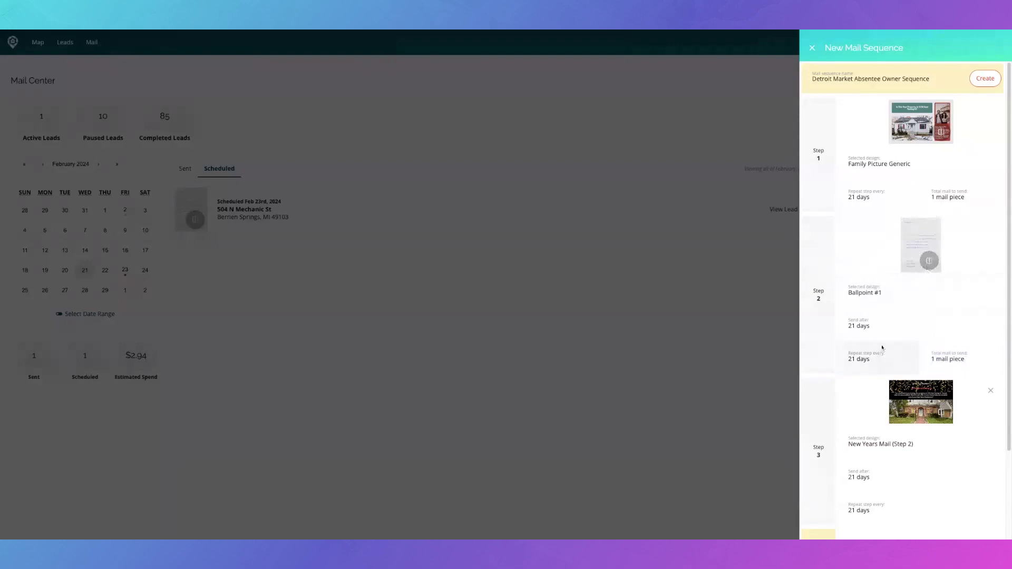
scroll(902, 326, down, 3)
click(897, 339)
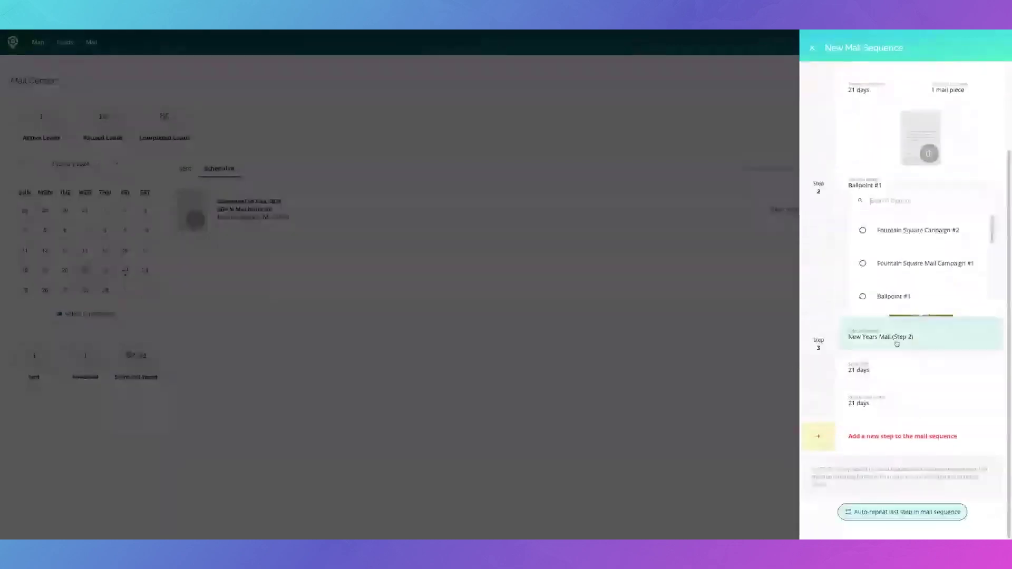
scroll(891, 287, down, 5)
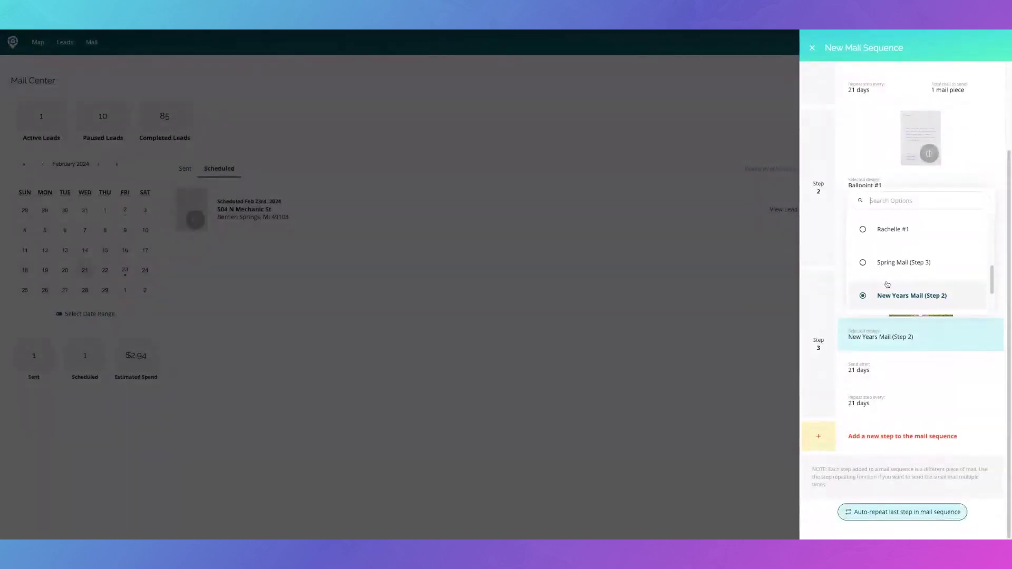
click(892, 265)
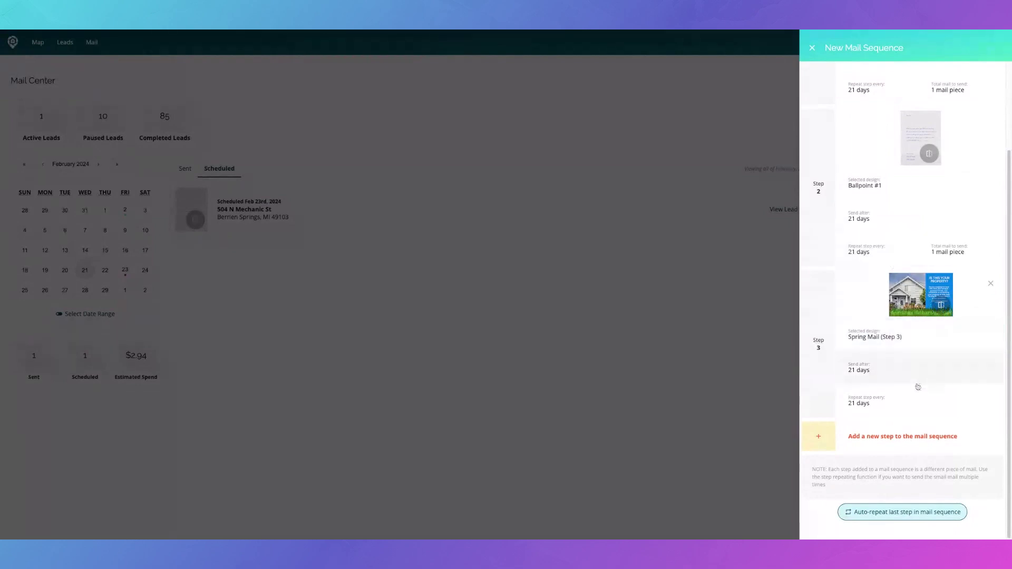
scroll(919, 381, up, 3)
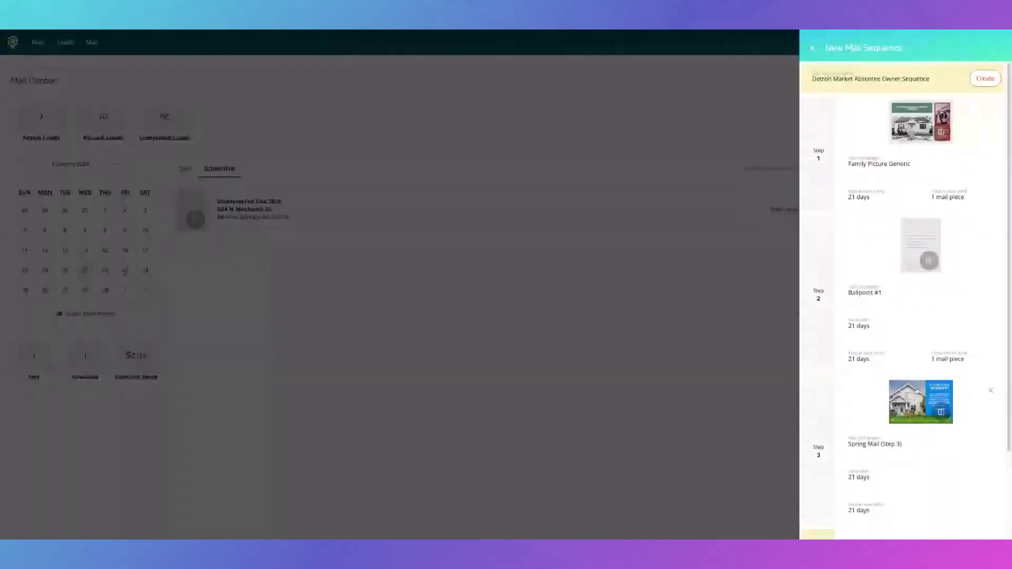
Step: Preview the Step 1 and Step 3 postcards, then create the three-step sequence
click(921, 122)
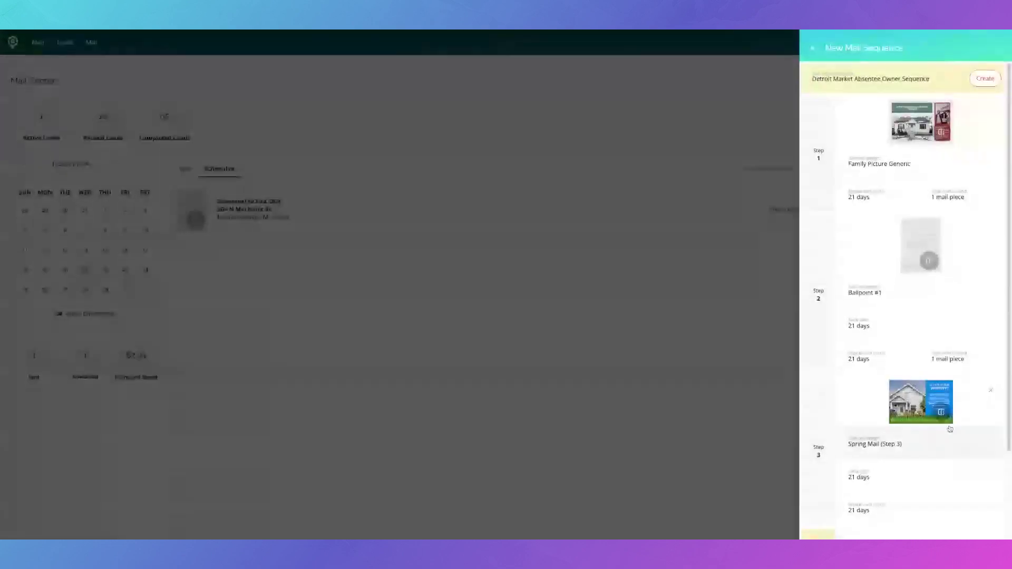
click(942, 412)
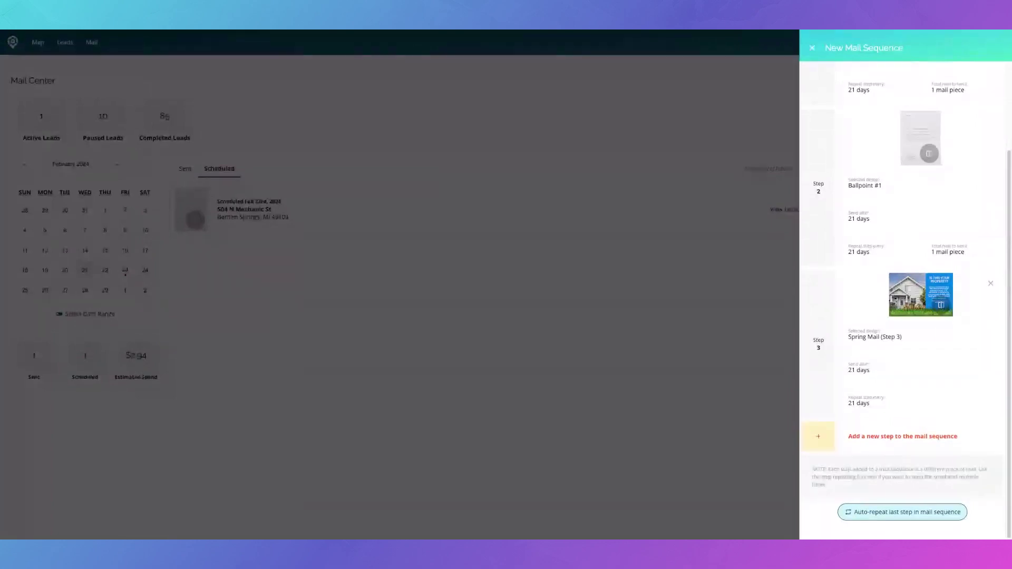
scroll(959, 398, up, 2)
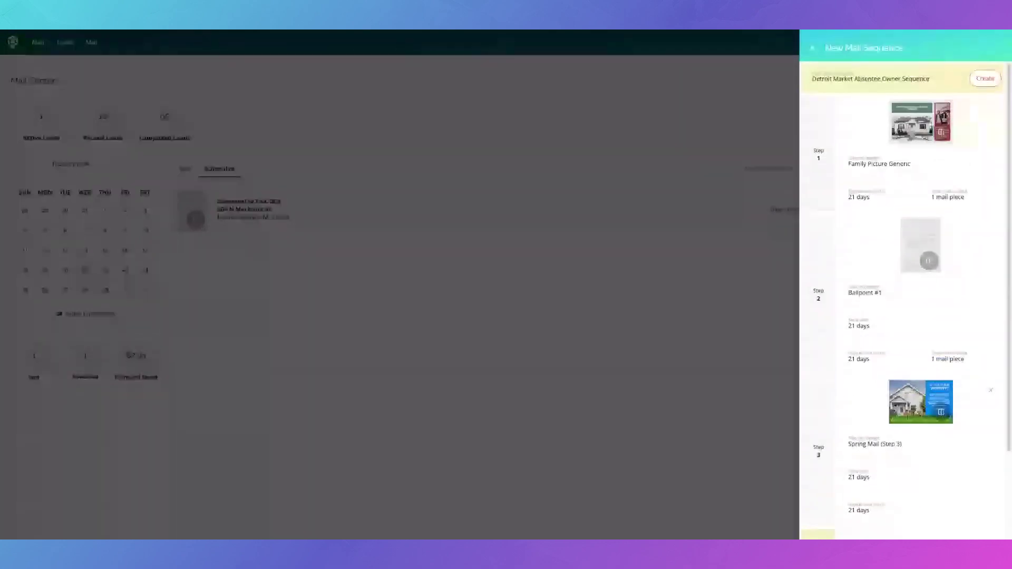
click(981, 78)
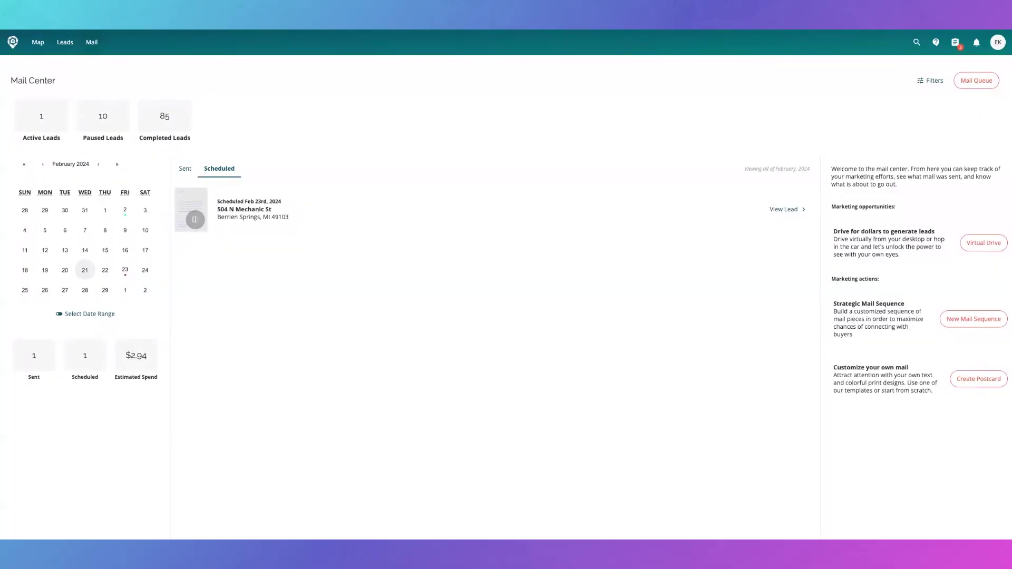
Step: Confirm the Detroit sequence is listed with 3 steps under Mail Sequences, then go to Leads
click(92, 43)
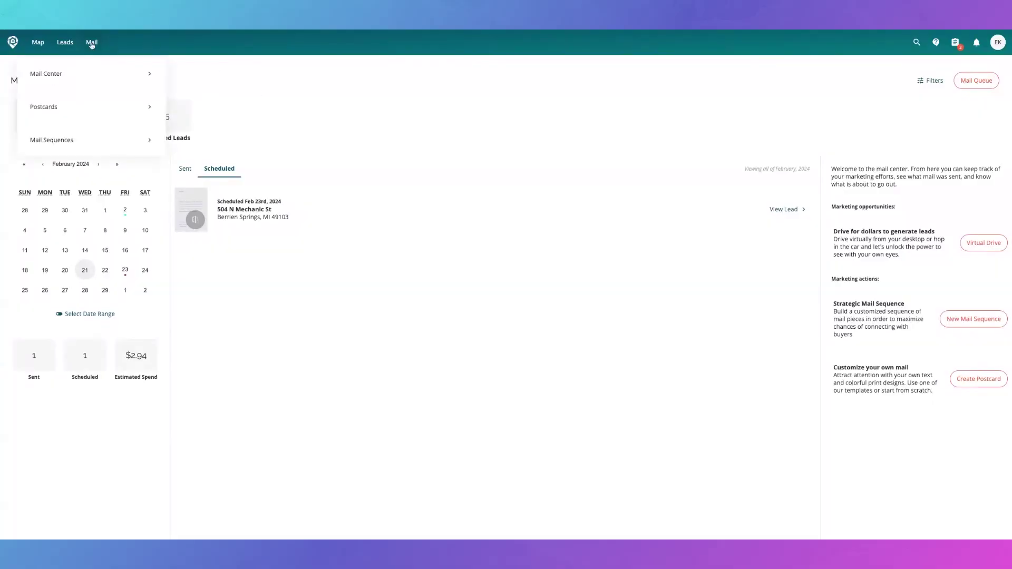
click(98, 136)
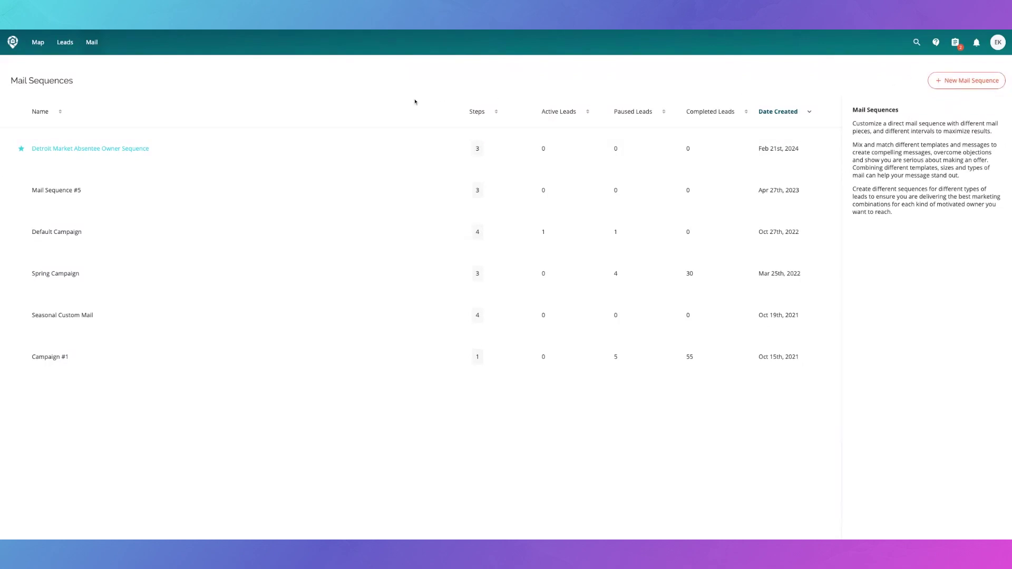
click(65, 43)
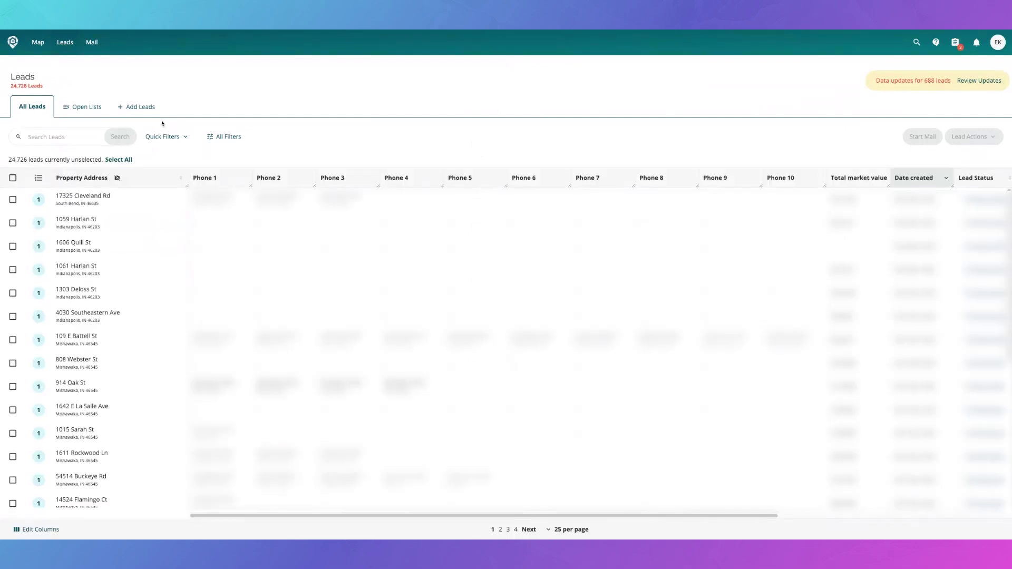
Step: Open the saved 49120, MI list, select all 79 leads and start mail
click(84, 107)
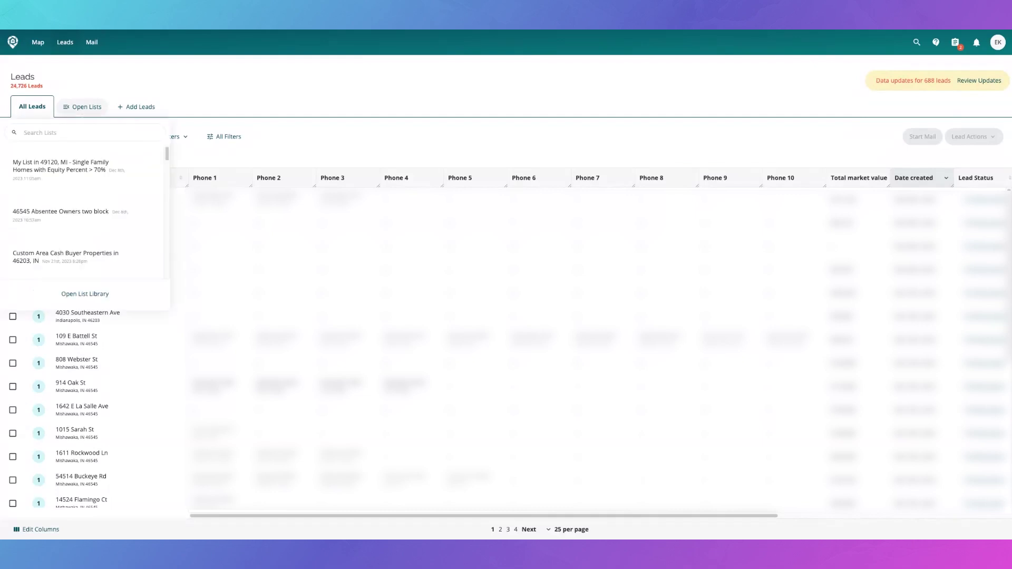
click(80, 167)
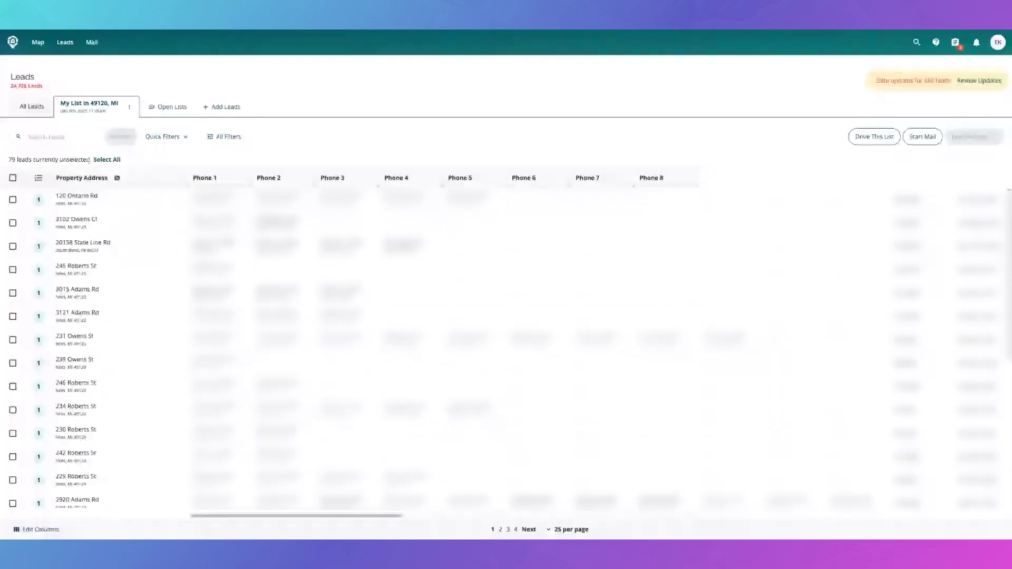
click(107, 160)
click(922, 137)
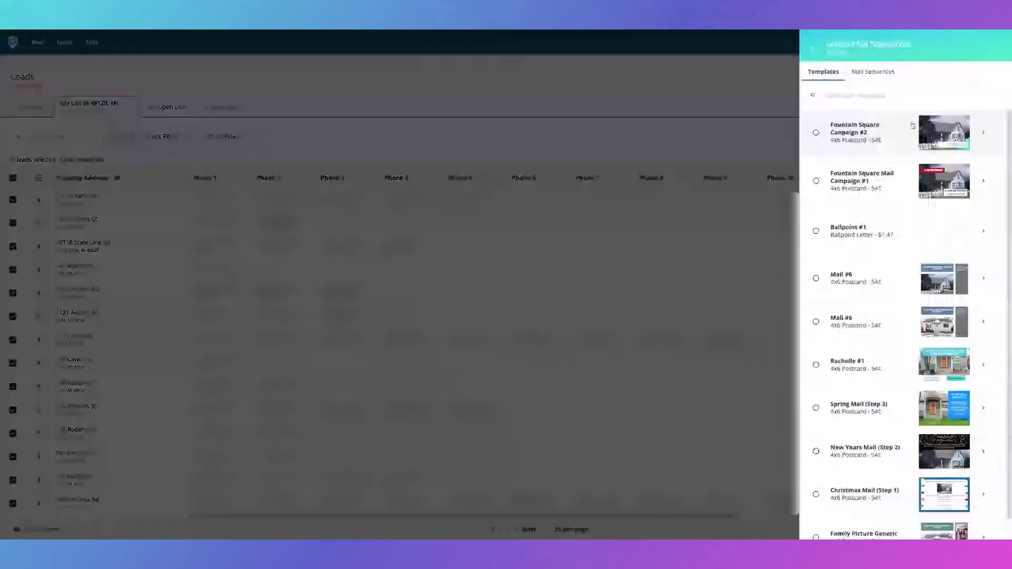
Step: Start the Detroit Market Absentee Owner Sequence for the 79 leads, then clear the selection
click(873, 71)
click(818, 130)
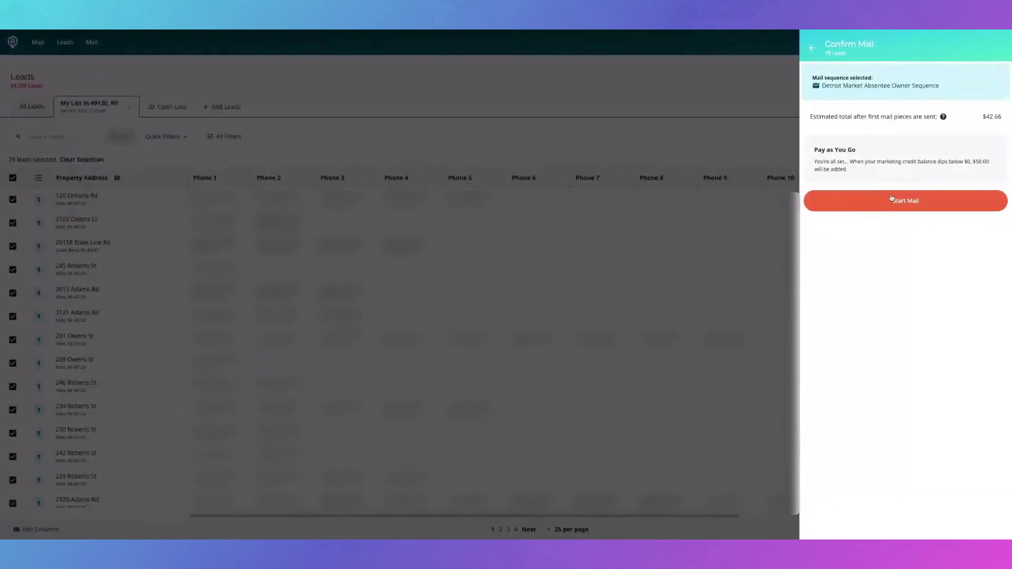
click(813, 48)
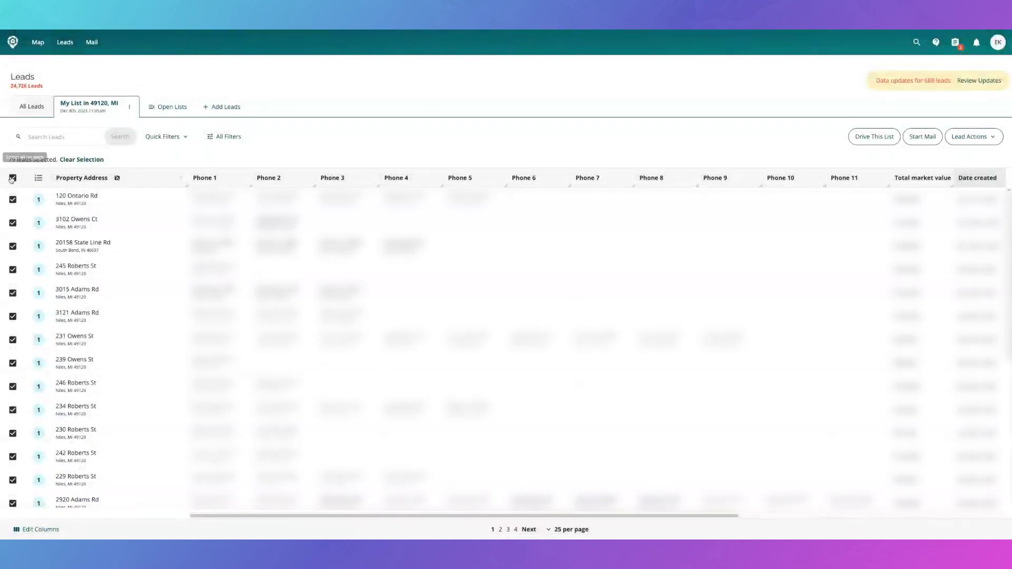
click(11, 178)
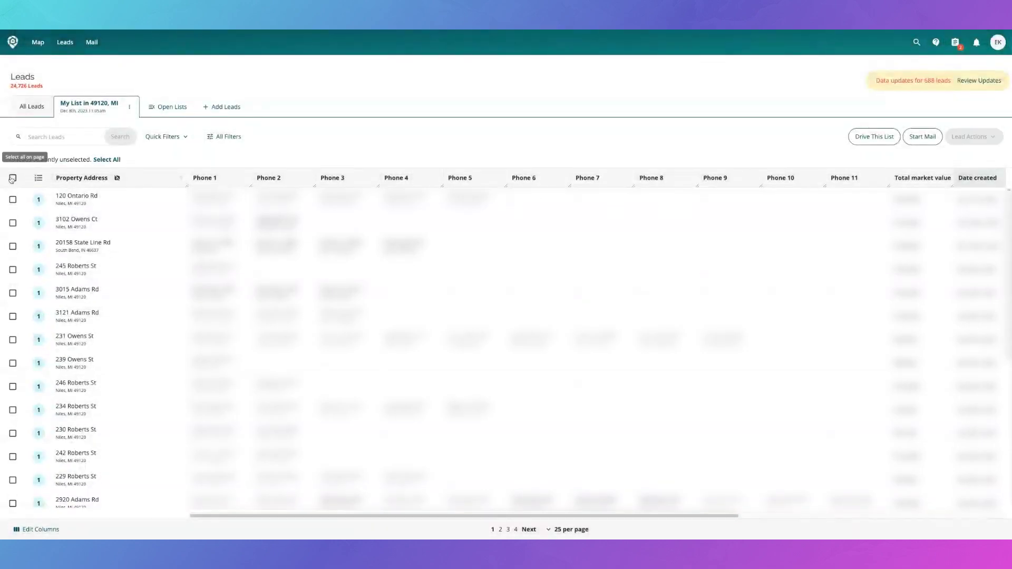
click(126, 201)
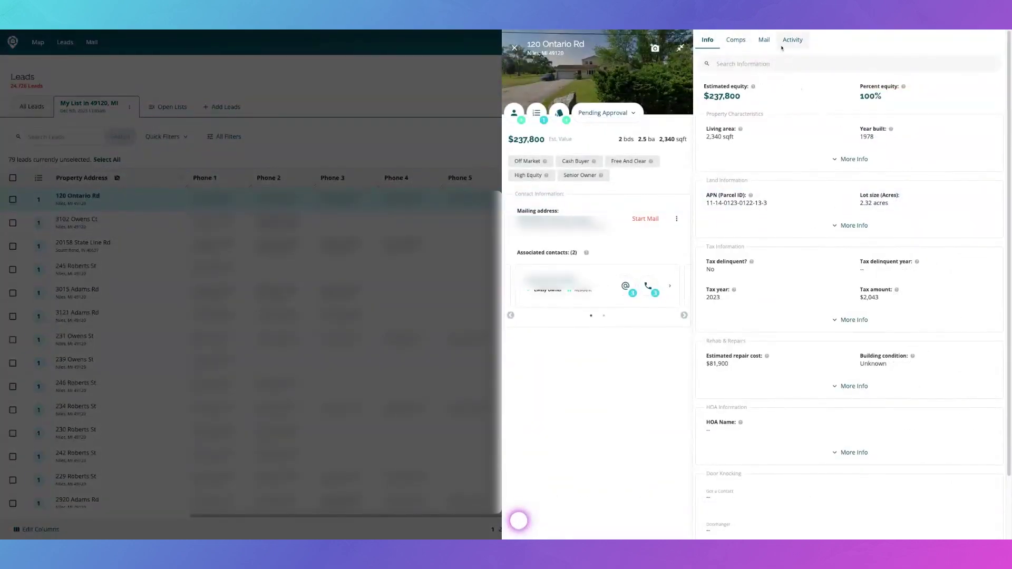
click(764, 41)
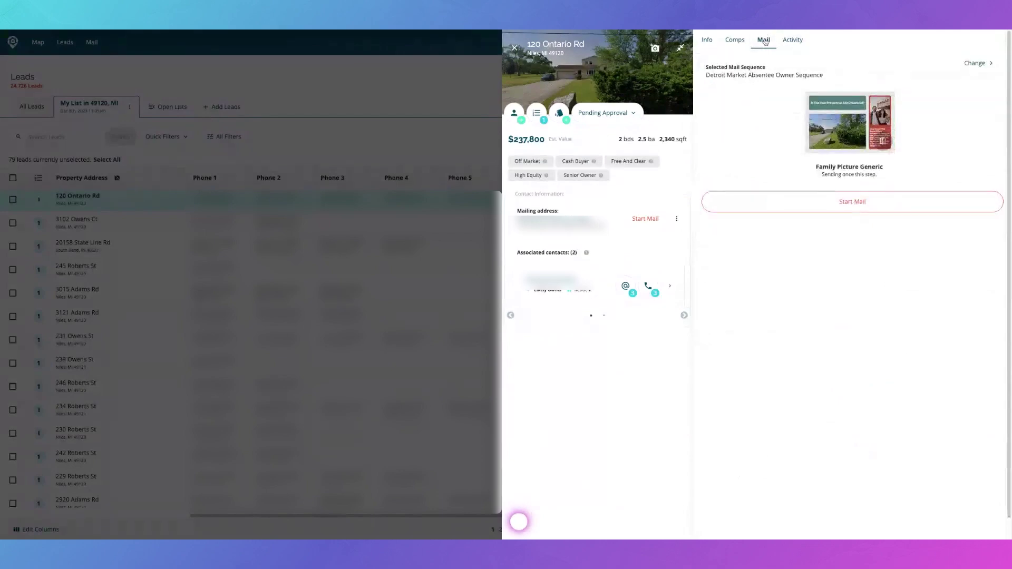
click(973, 64)
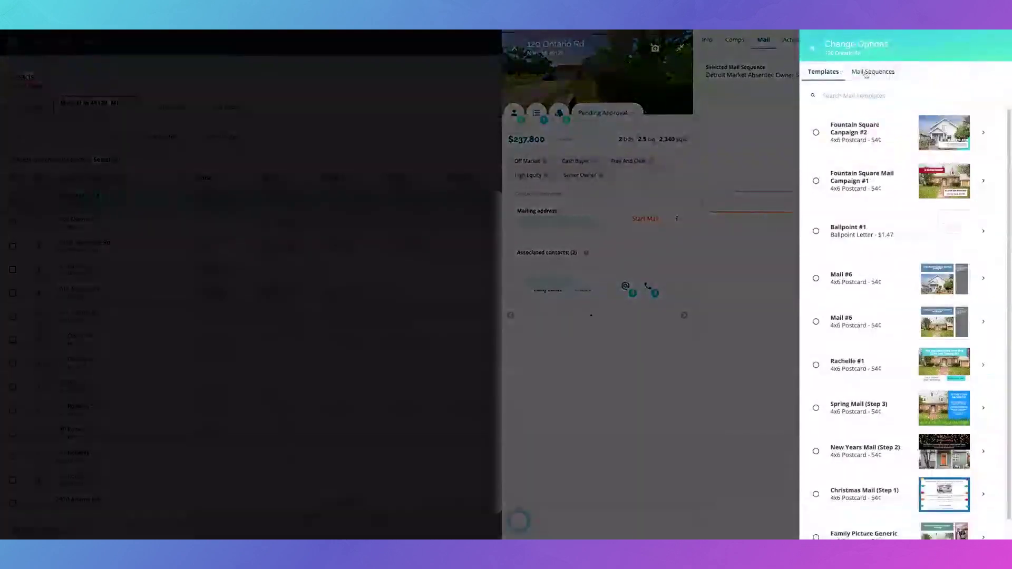